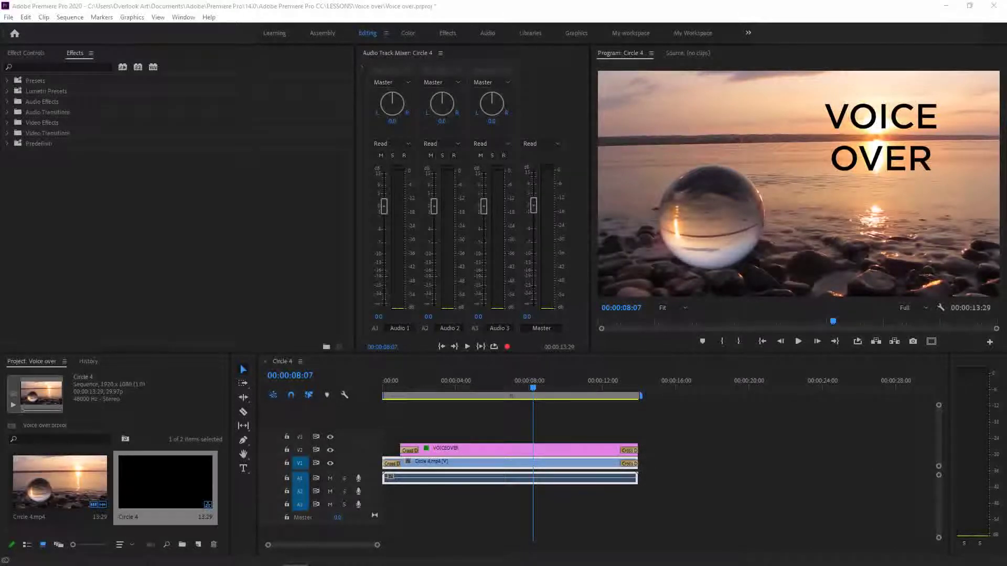
Confirm the audio hardware preferences: Focusrite USB input and output, 200 ms latency, MME device class.
{"action": "left_click", "coordinate": [28, 19]}
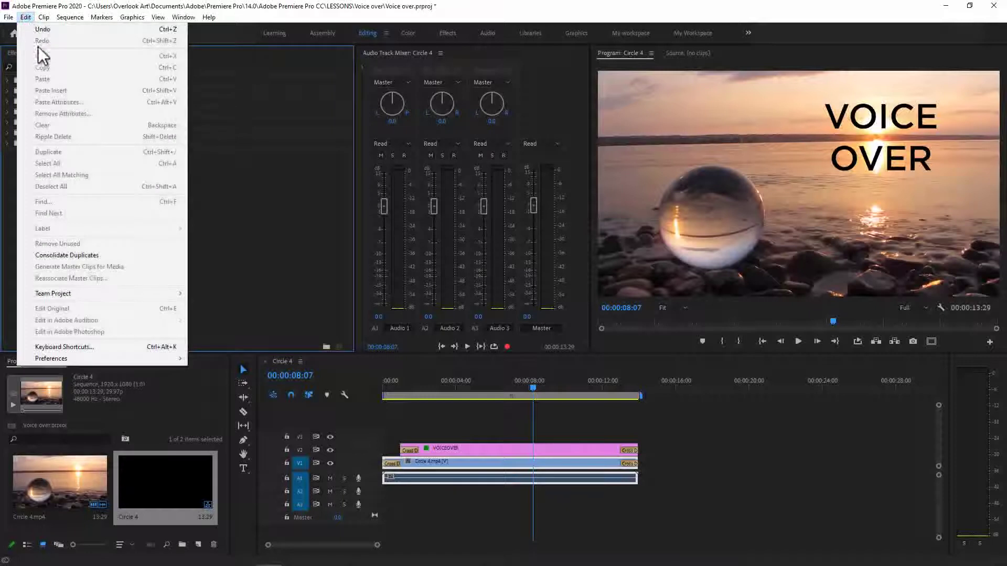
{"action": "mouse_move", "coordinate": [125, 362]}
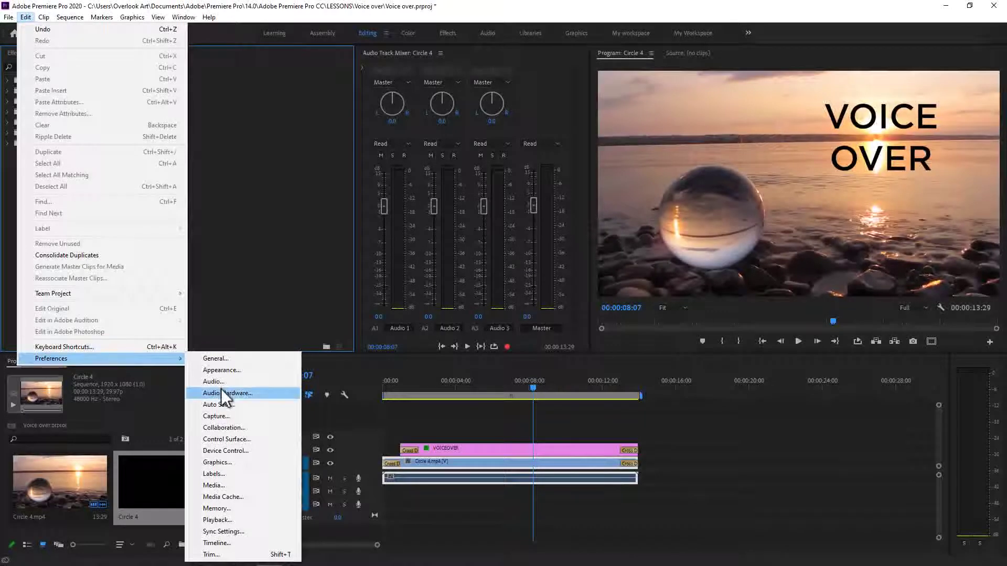
{"action": "left_click", "coordinate": [262, 392]}
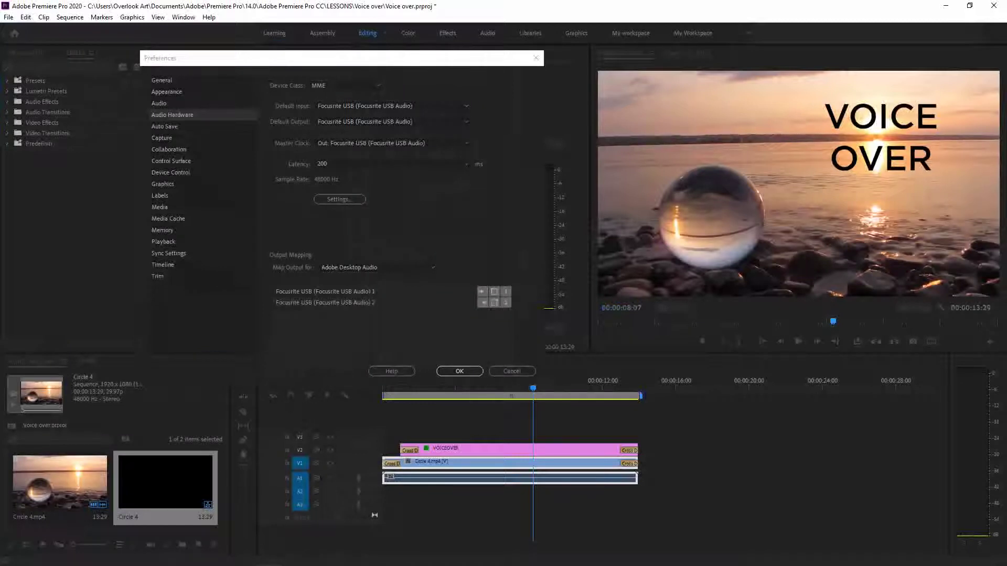
{"action": "left_click", "coordinate": [468, 106]}
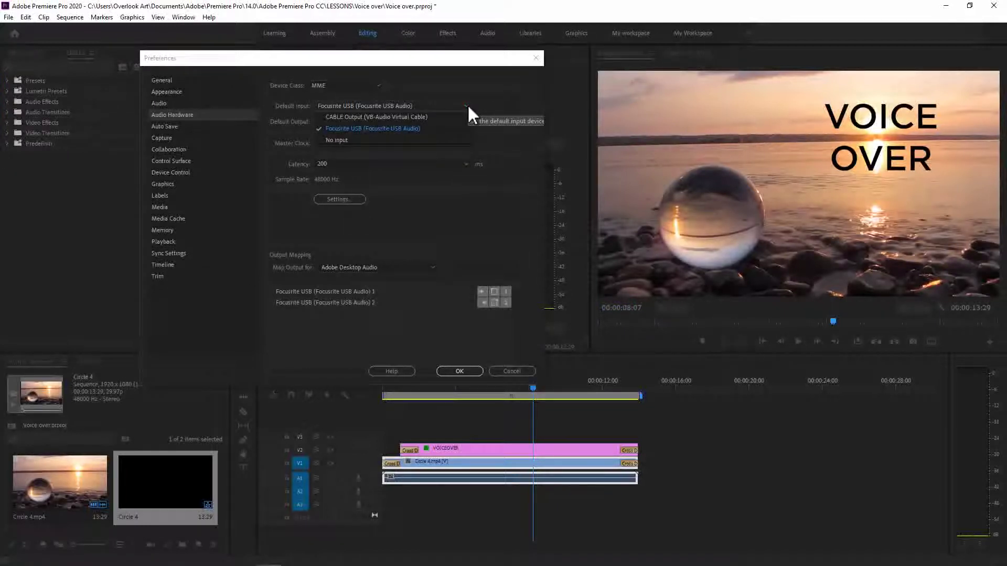
{"action": "left_click", "coordinate": [467, 104]}
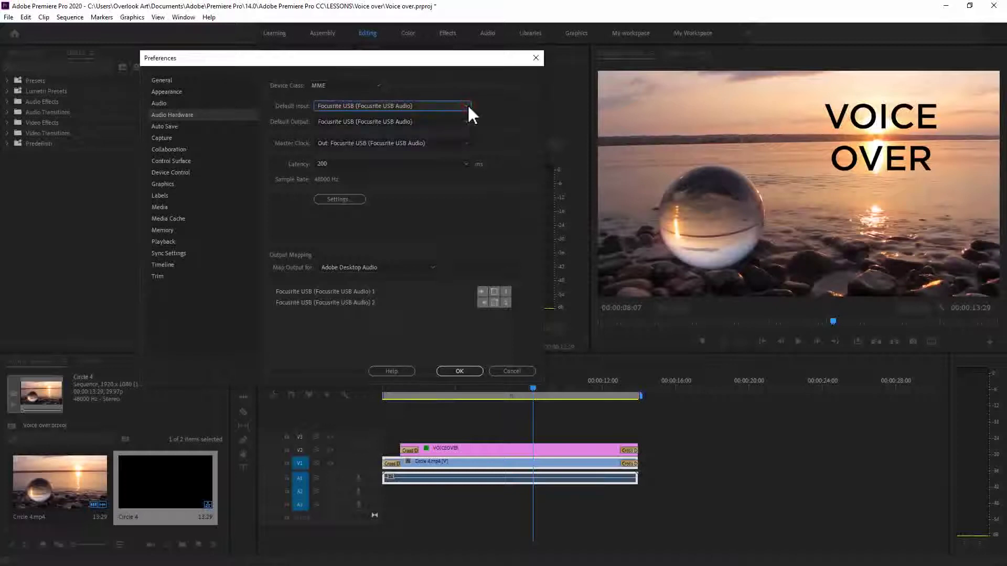
{"action": "left_click", "coordinate": [466, 118]}
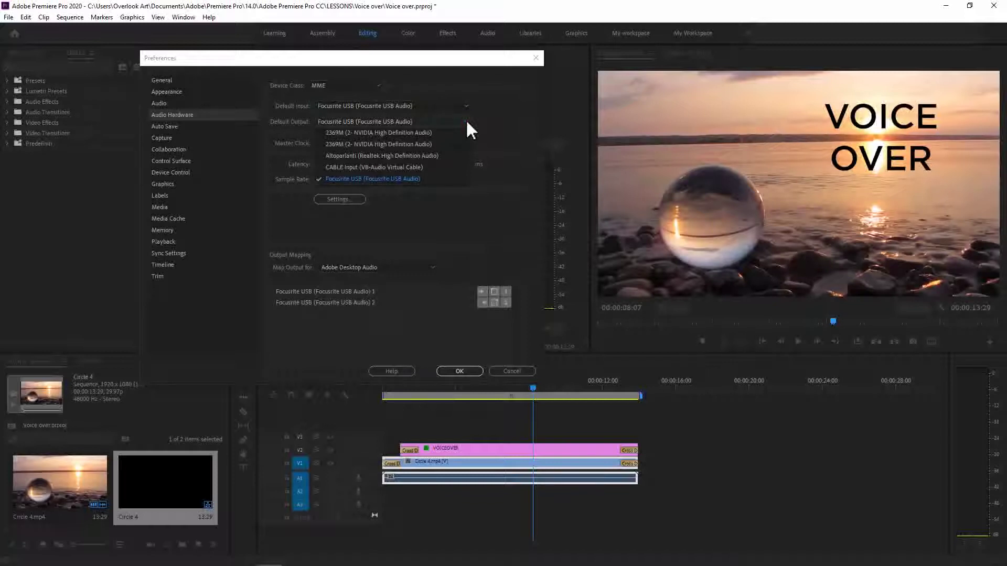
{"action": "left_click", "coordinate": [466, 121]}
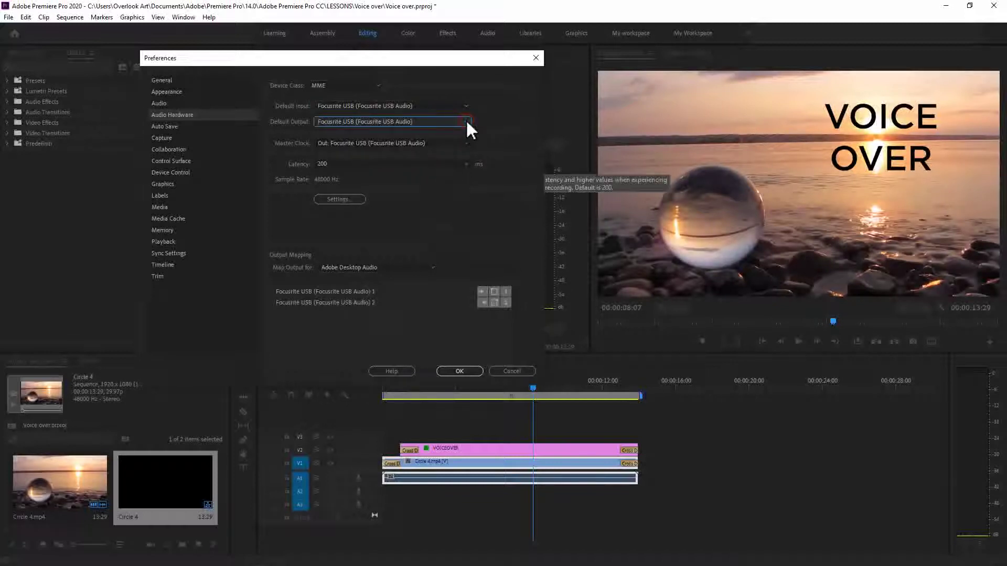
{"action": "left_click", "coordinate": [465, 164]}
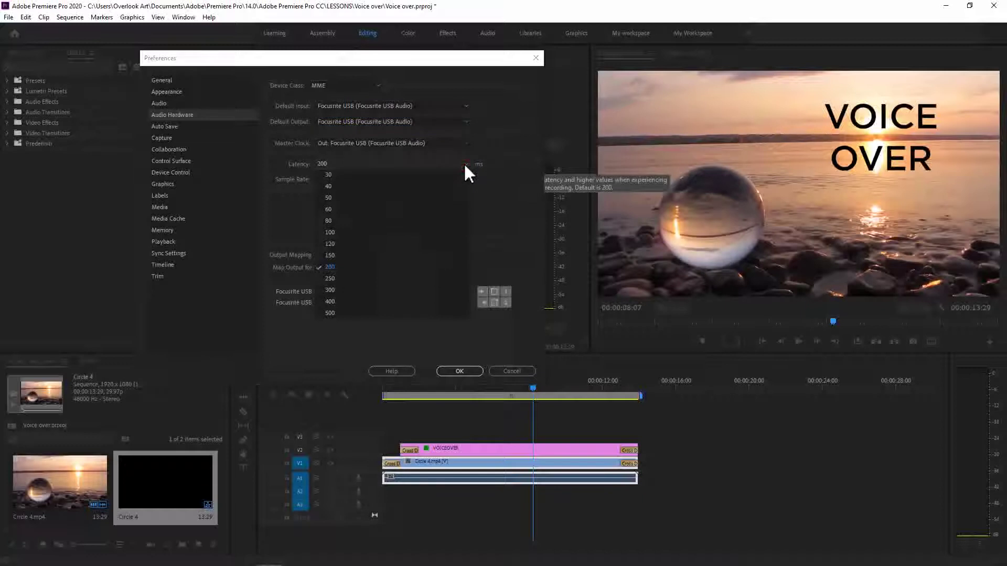
{"action": "left_click", "coordinate": [465, 164]}
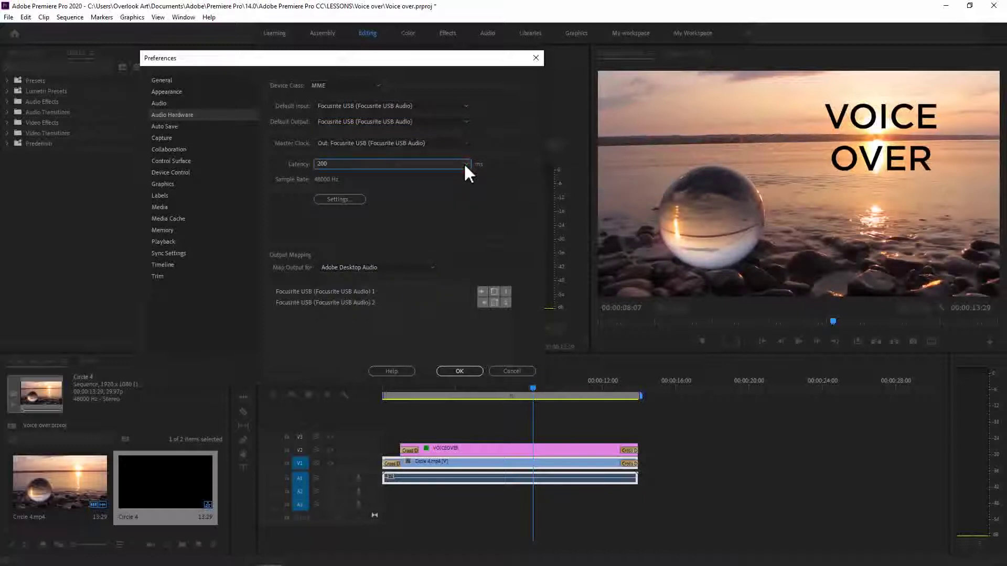
{"action": "left_click", "coordinate": [379, 83]}
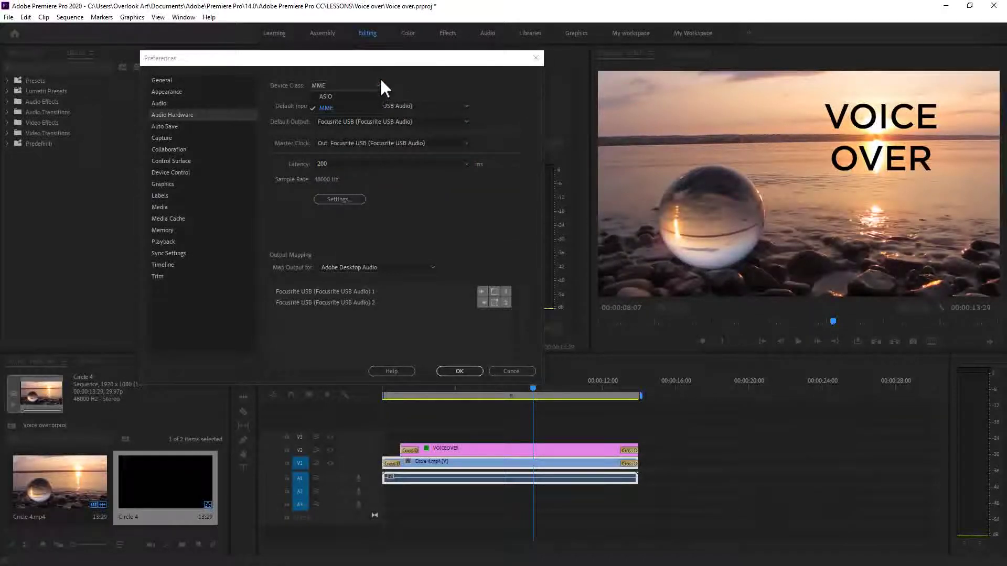
{"action": "left_click", "coordinate": [378, 84]}
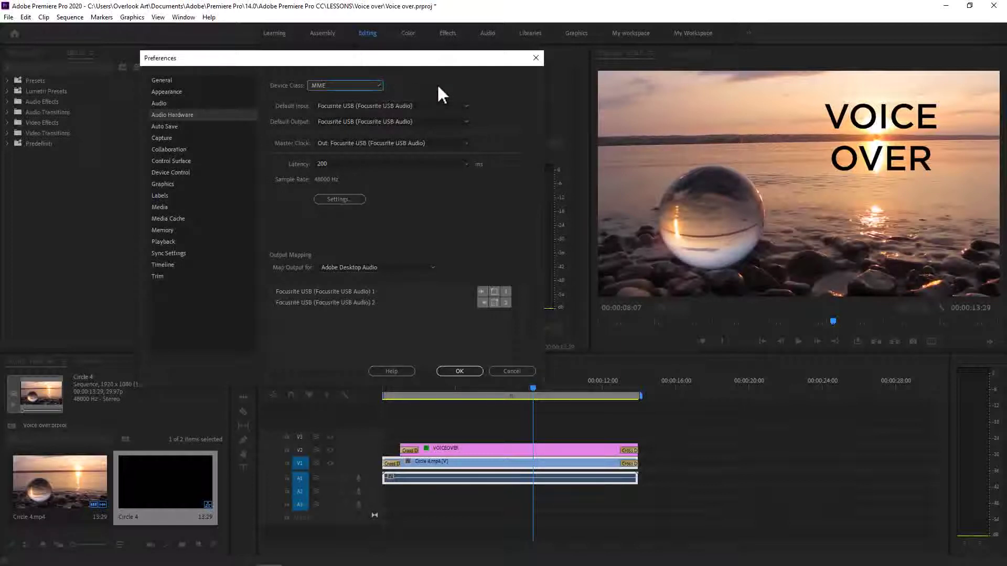
{"action": "left_click", "coordinate": [524, 373]}
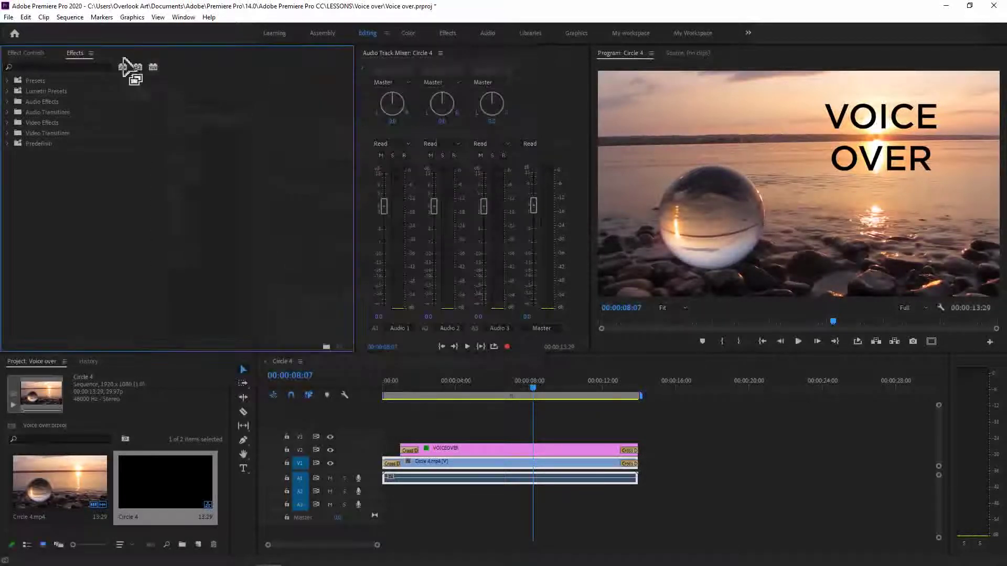
Review the project's scratch disk settings and close them without changes.
{"action": "left_click", "coordinate": [9, 18]}
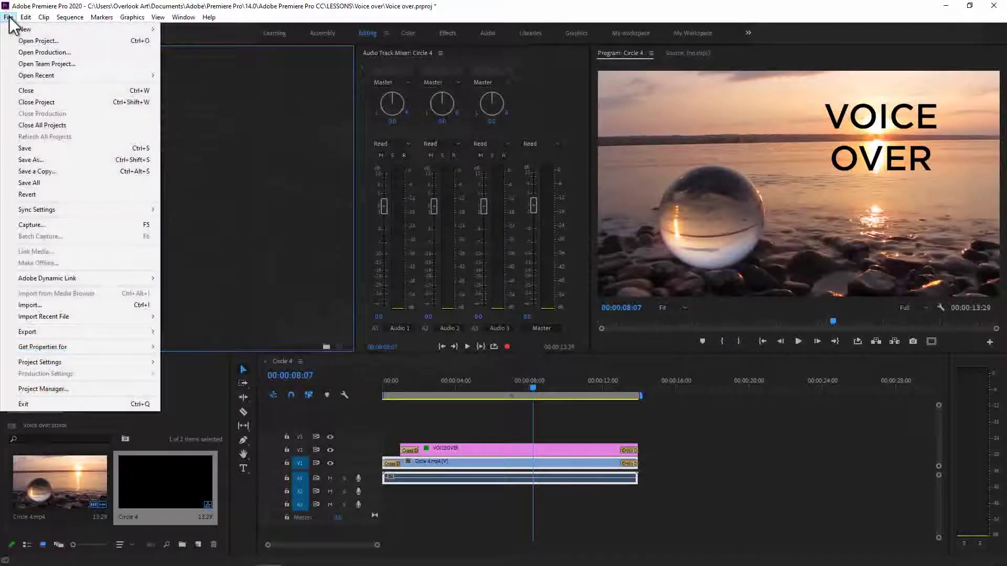
{"action": "mouse_move", "coordinate": [74, 362]}
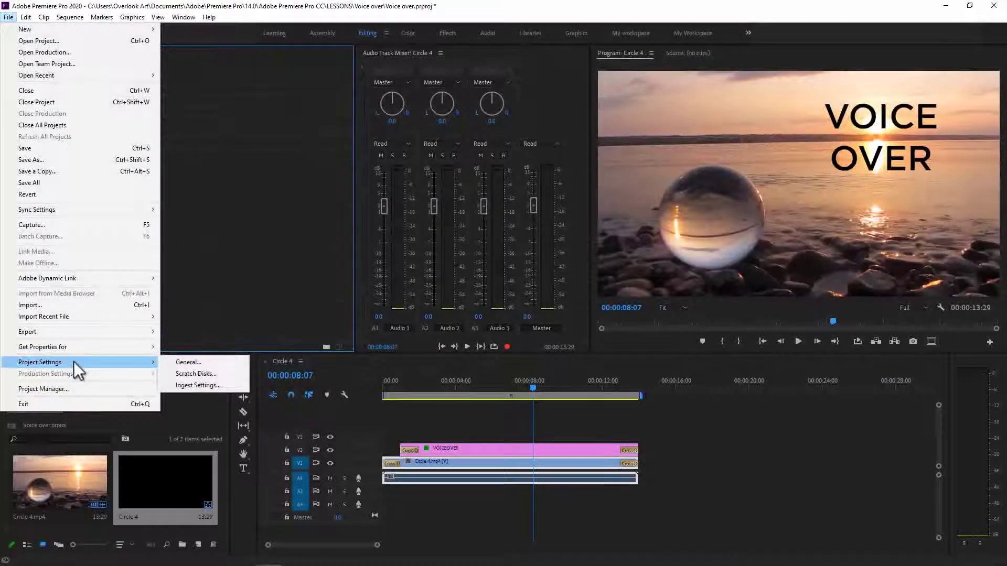
{"action": "left_click", "coordinate": [214, 372]}
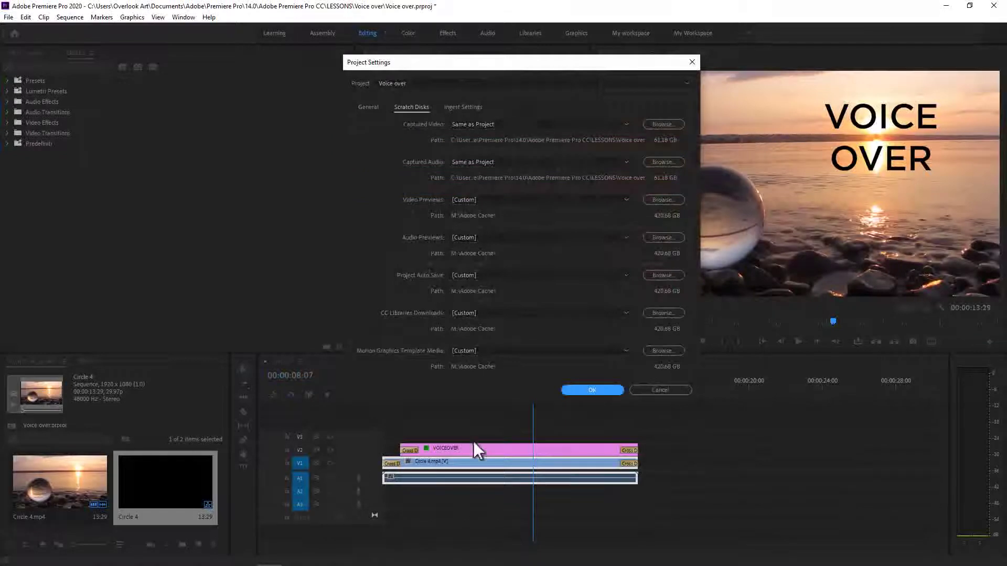
{"action": "left_click", "coordinate": [670, 392]}
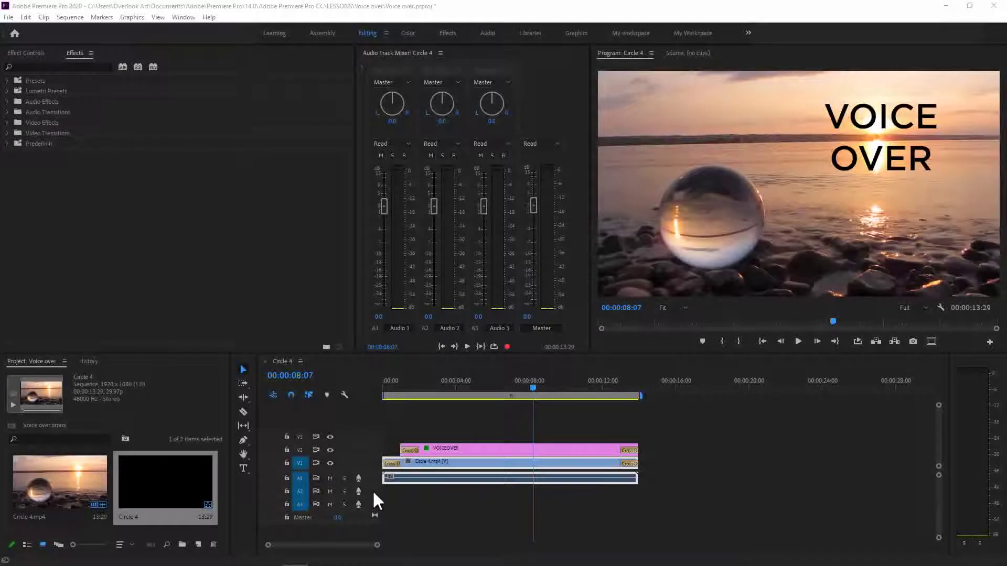
Add a V4 video track and a Standard A4 audio track after Audio 3.
{"action": "right_click", "coordinate": [374, 489]}
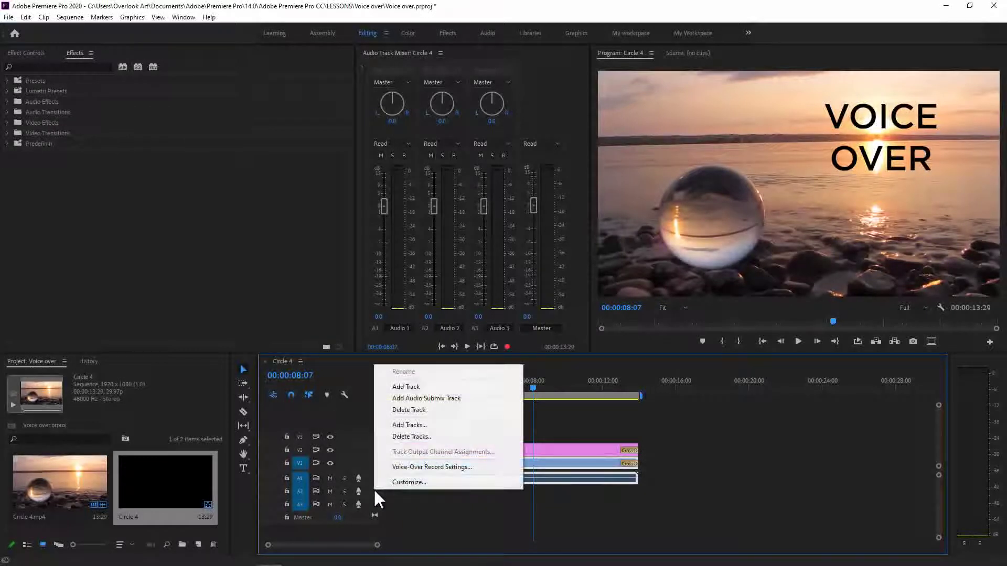
{"action": "left_click", "coordinate": [403, 426]}
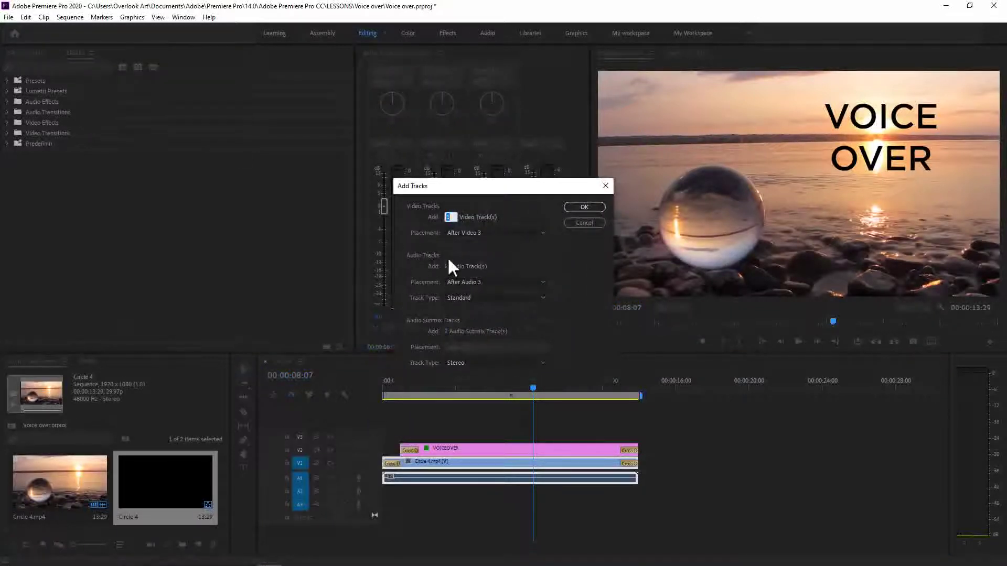
{"action": "left_click", "coordinate": [538, 283]}
{"action": "left_click", "coordinate": [539, 282]}
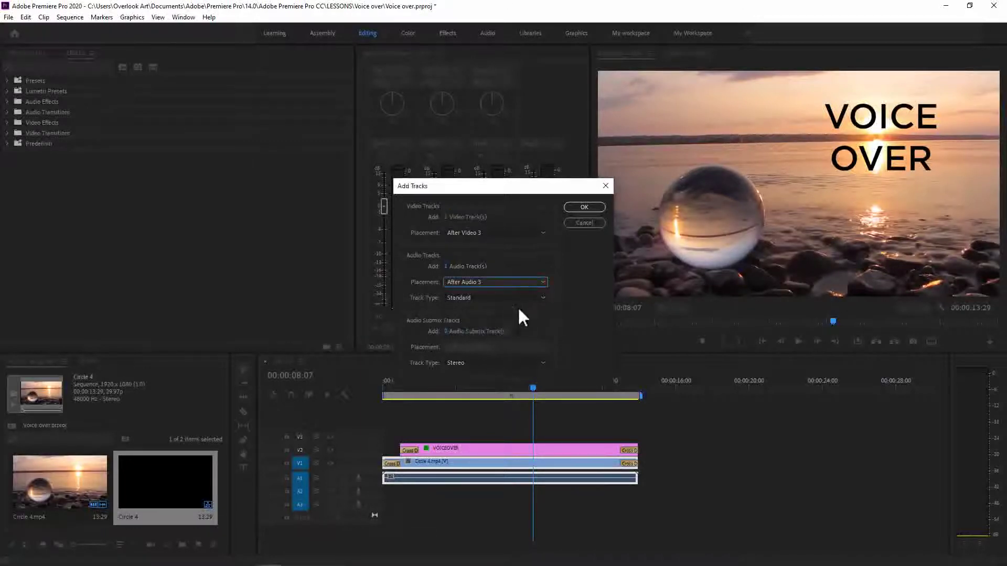
{"action": "left_click", "coordinate": [531, 299]}
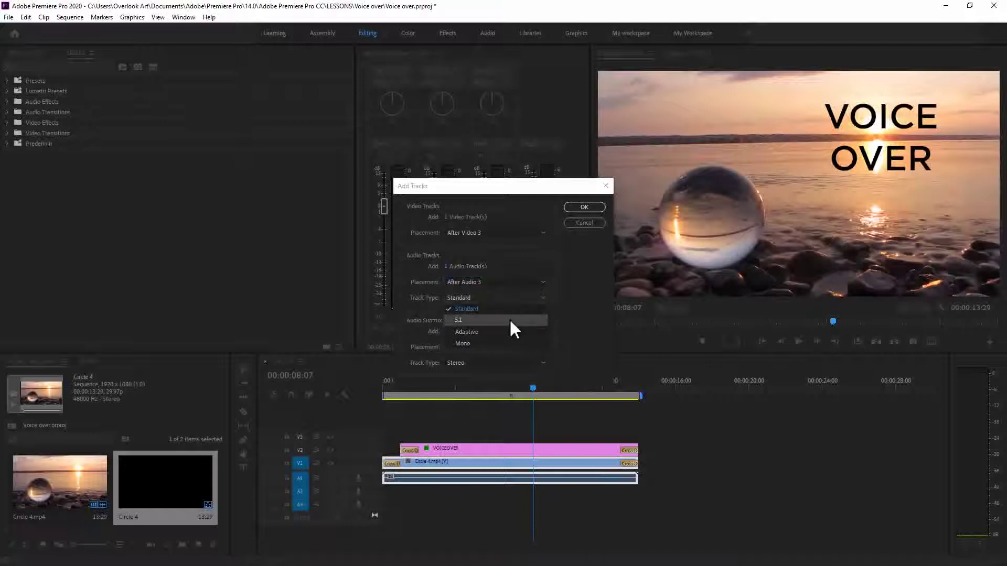
{"action": "left_click", "coordinate": [574, 301]}
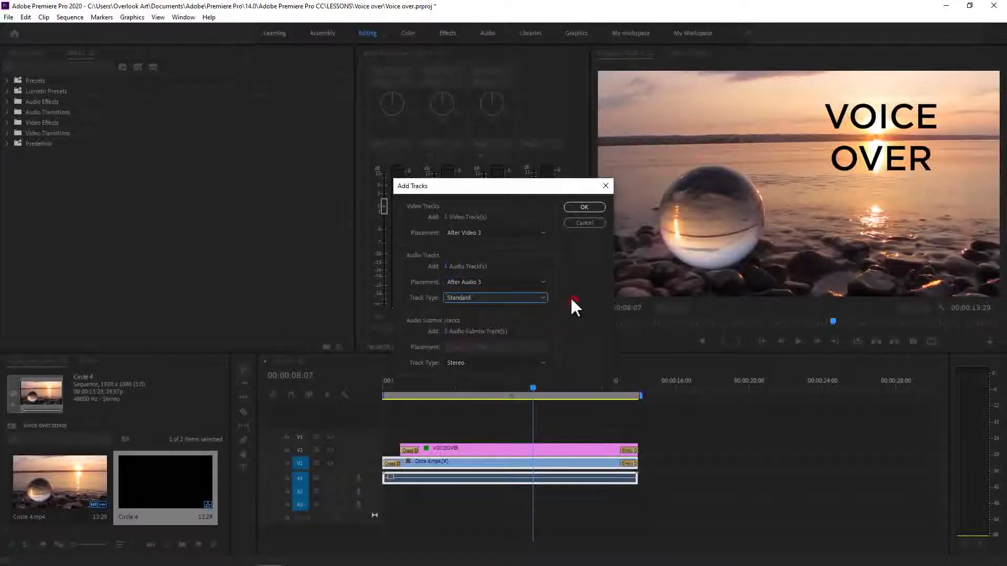
{"action": "left_click", "coordinate": [581, 207]}
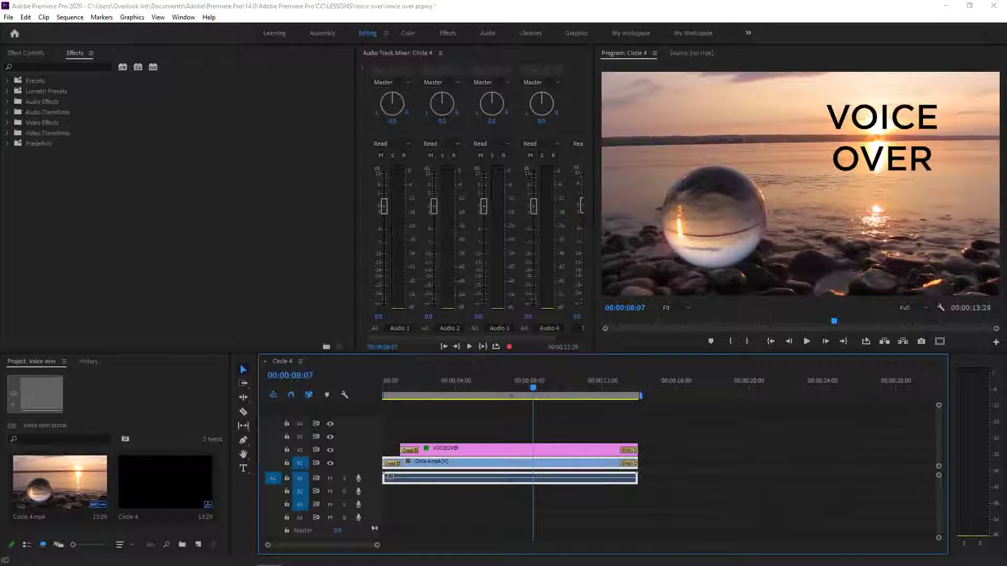
Arm Audio 2 instead of Audio 1 for recording and check its Focusrite USB input.
{"action": "left_click", "coordinate": [404, 156]}
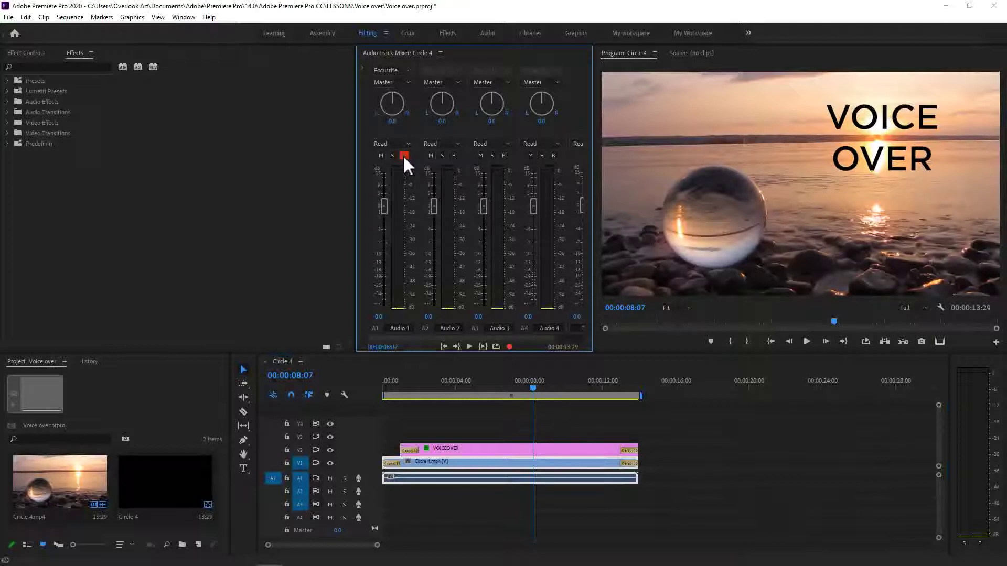
{"action": "left_click", "coordinate": [404, 156]}
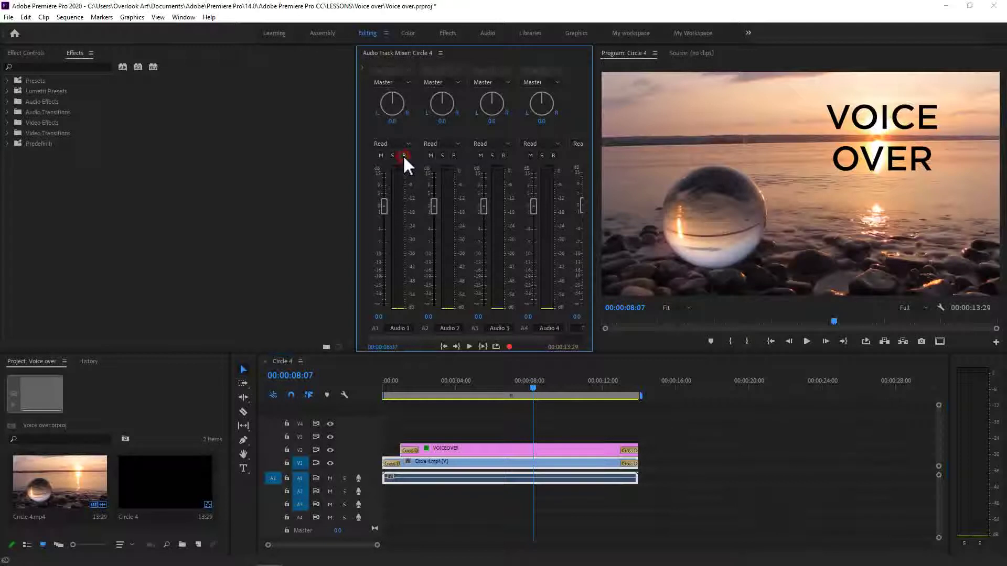
{"action": "left_click", "coordinate": [455, 156]}
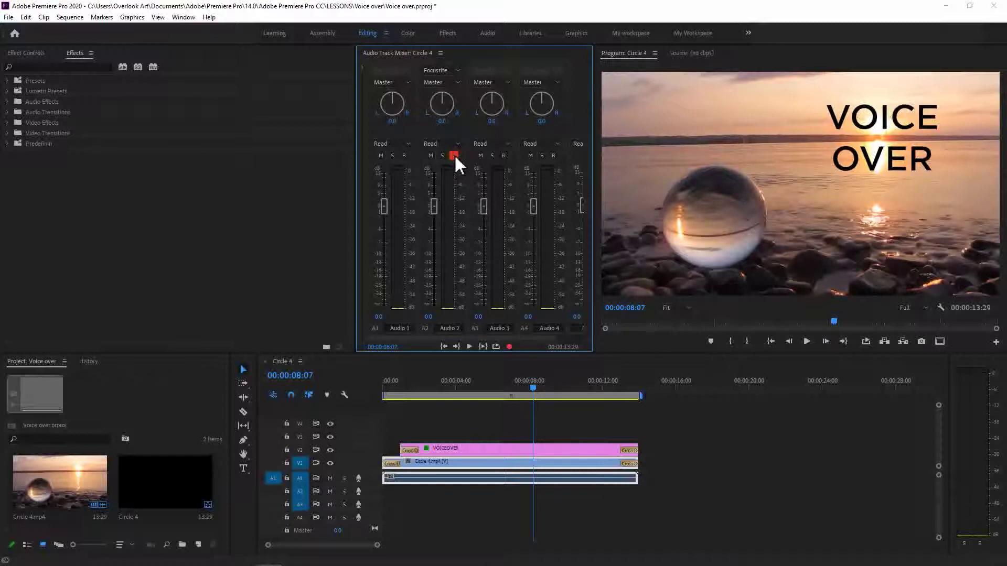
{"action": "left_click", "coordinate": [457, 70]}
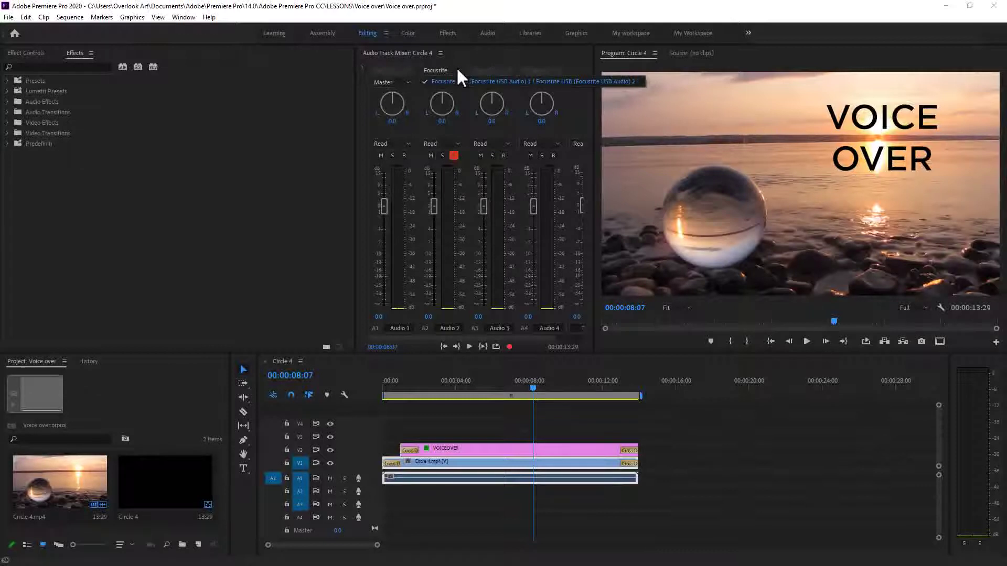
Keep Focusrite USB as Audio 2's input and return the playhead to 00:00:00:00.
{"action": "left_click", "coordinate": [457, 71]}
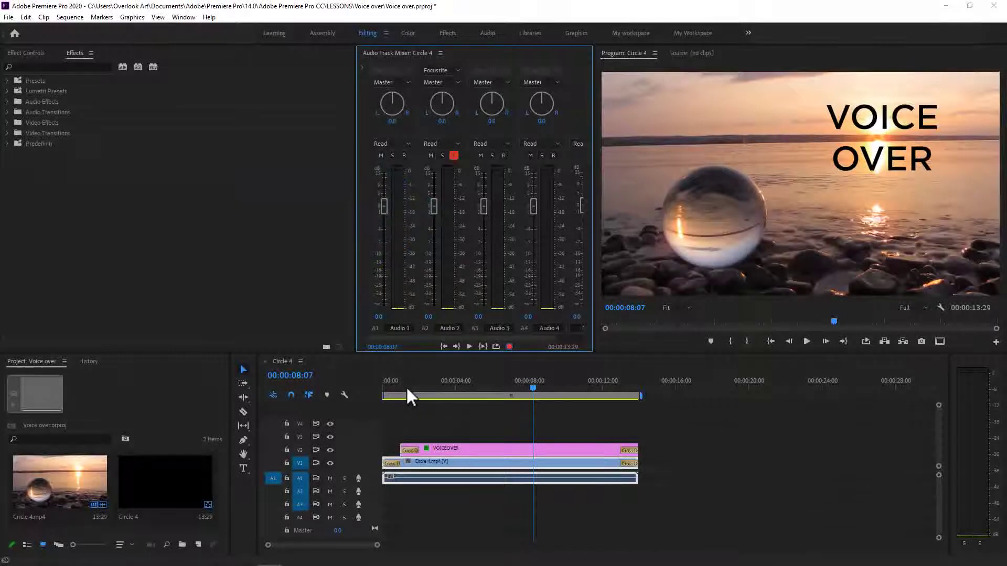
{"action": "left_click", "coordinate": [377, 394]}
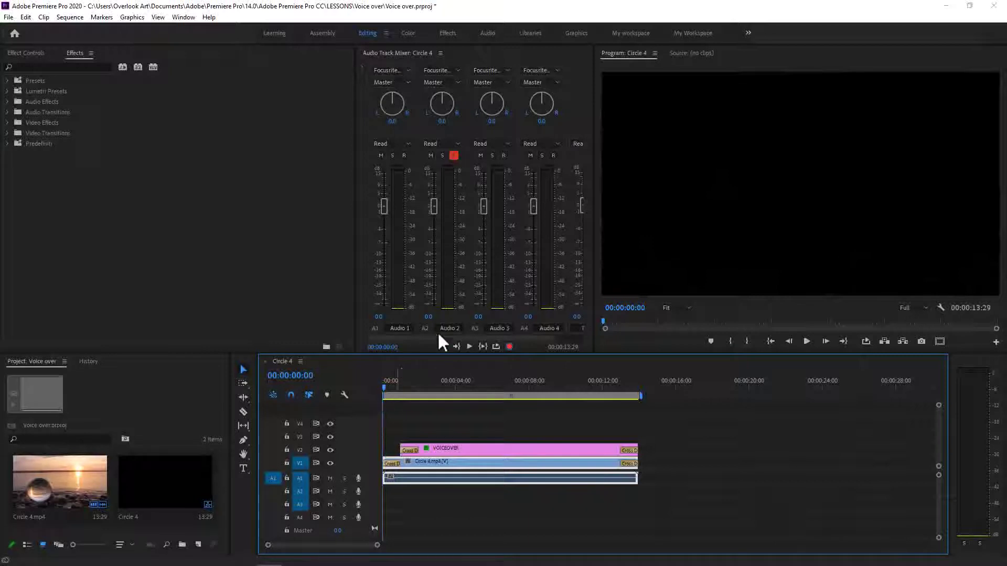
Record a voice-over take onto A2, creating the clip Audio 2_1.wav.
{"action": "left_click", "coordinate": [470, 346]}
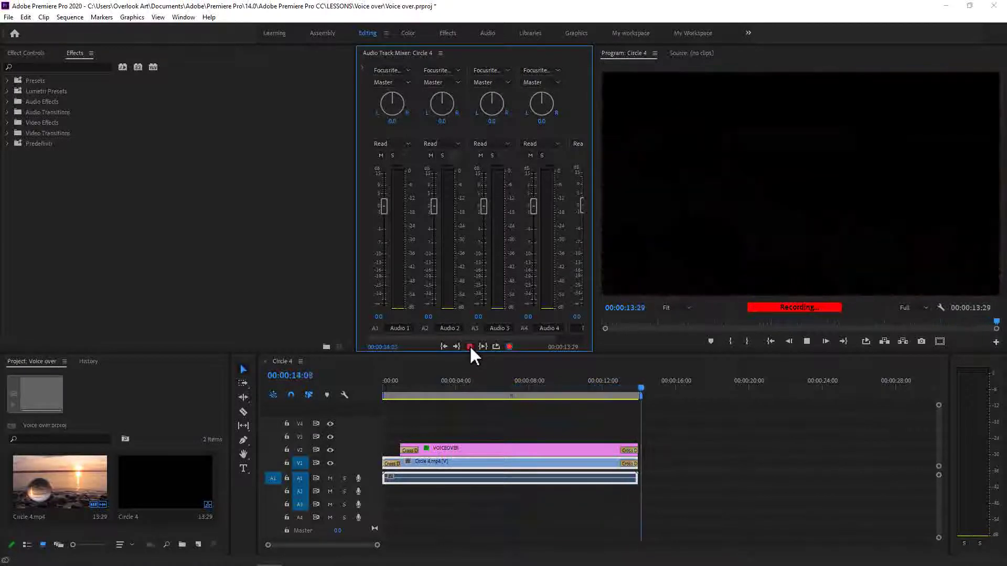
{"action": "left_click", "coordinate": [470, 347]}
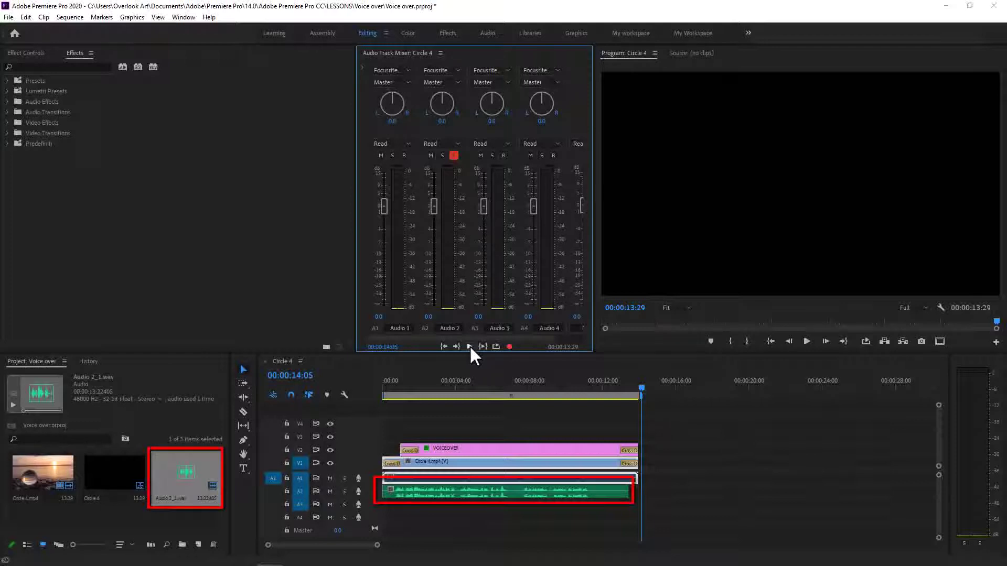
Play the Audio 2_1.wav take with the video from the sequence start, then save the project.
{"action": "left_click", "coordinate": [175, 497]}
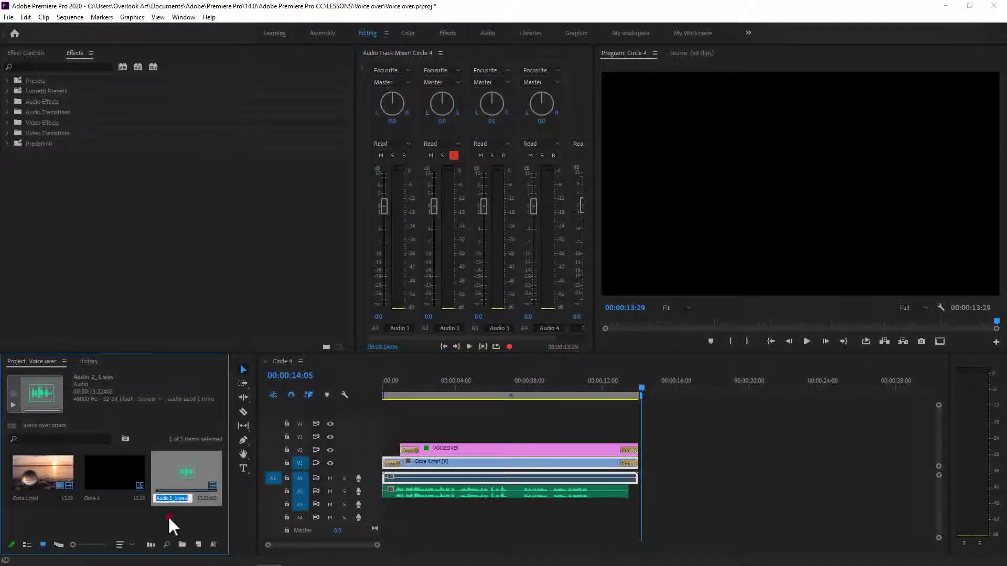
{"action": "left_click", "coordinate": [168, 515]}
{"action": "left_click_drag", "start_coordinate": [399, 394], "coordinate": [397, 390]}
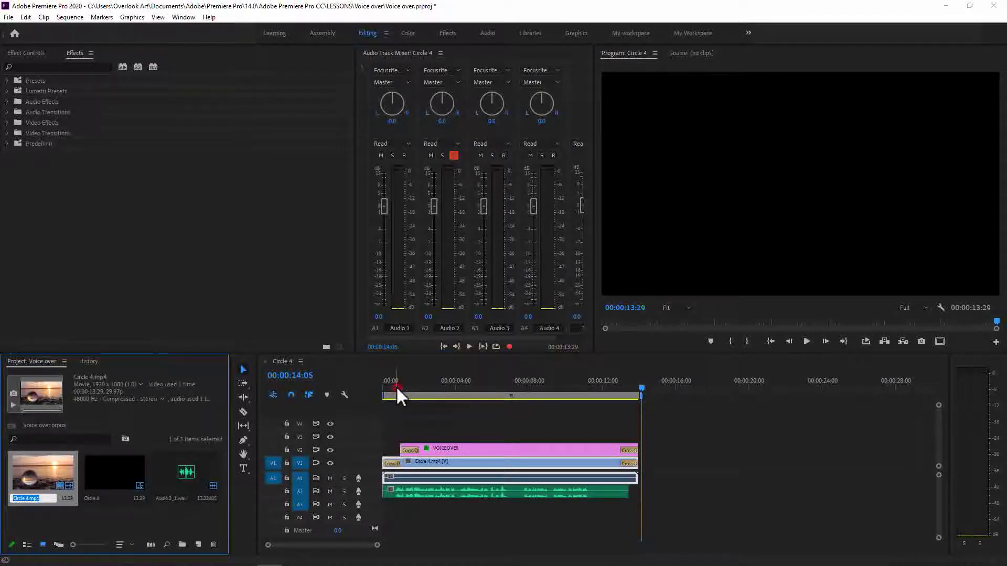
{"action": "left_click", "coordinate": [395, 388]}
{"action": "key", "text": "space"}
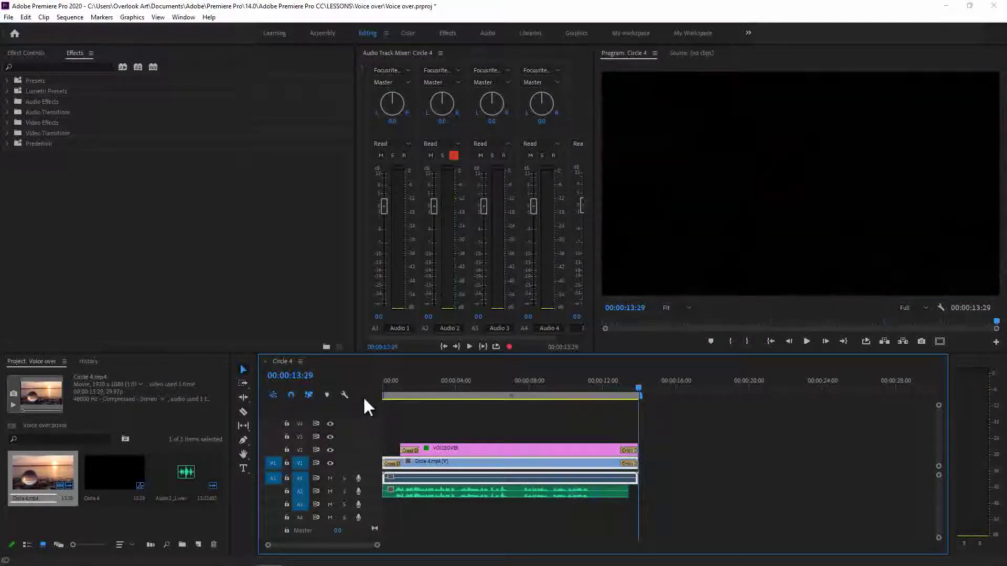
{"action": "key", "text": "ctrl+s"}
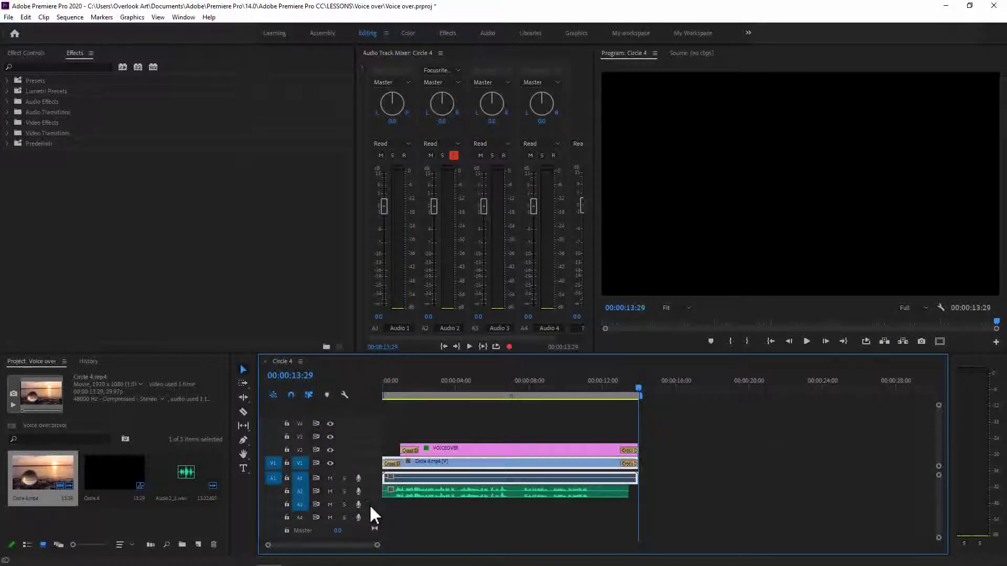
{"action": "right_click", "coordinate": [370, 506]}
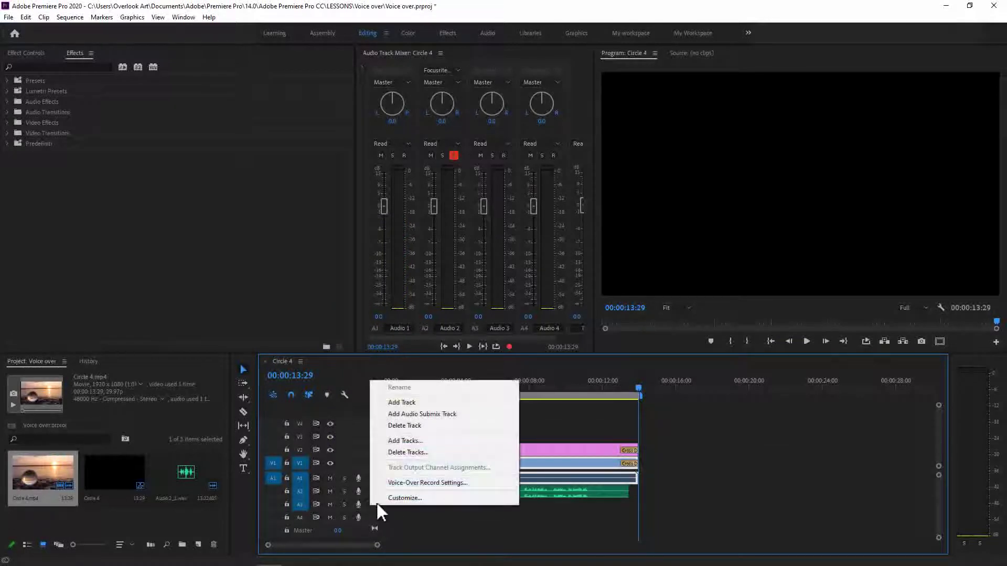
{"action": "left_click", "coordinate": [422, 499]}
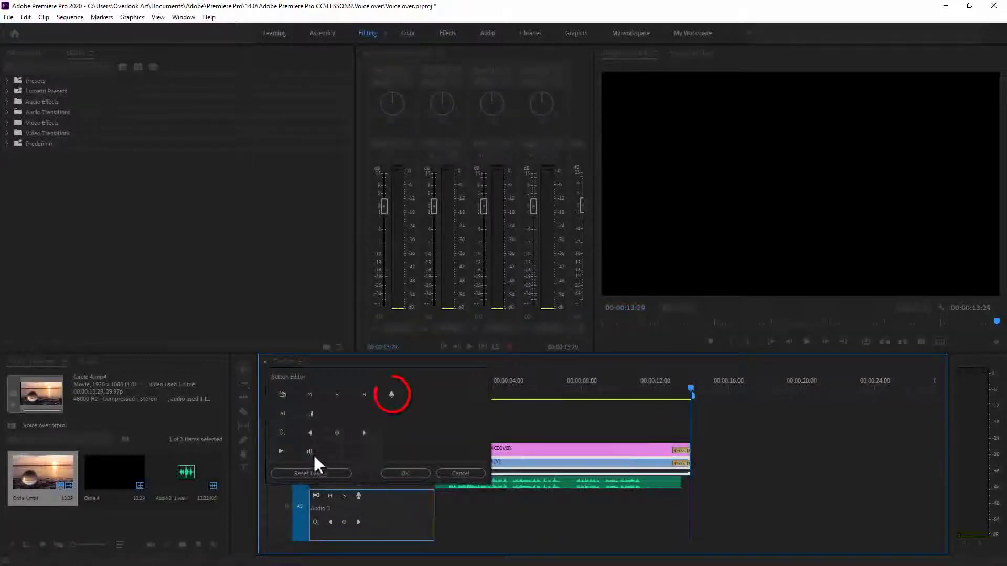
{"action": "left_click", "coordinate": [390, 396]}
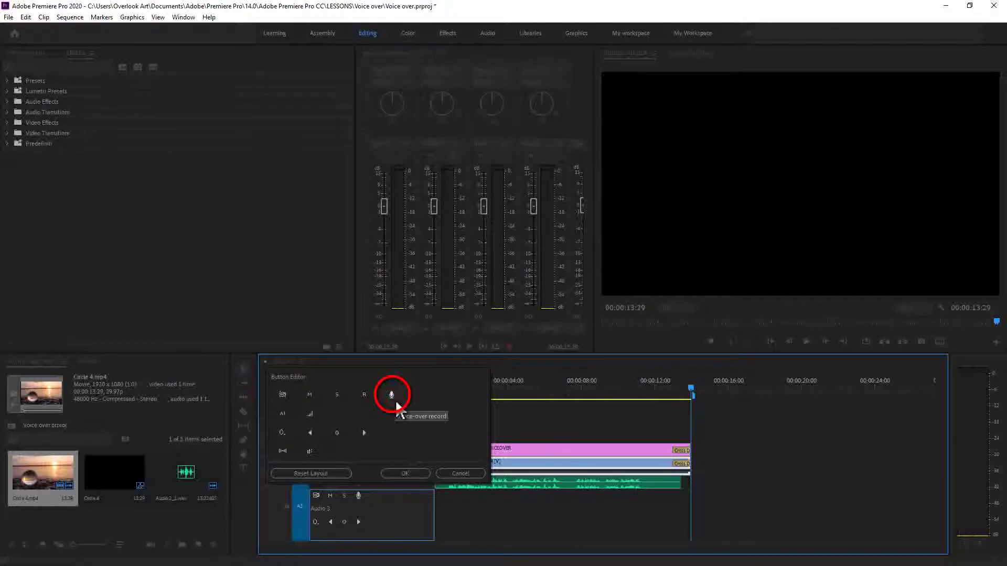
{"action": "left_click", "coordinate": [454, 473]}
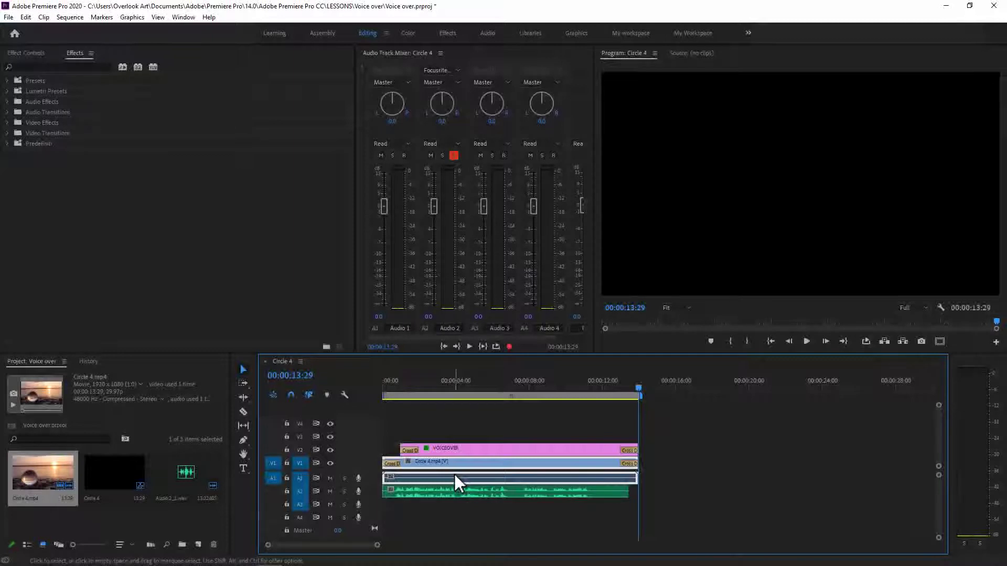
Change A3's voice-over recording name from 'Audio 3' to 'Voice Over'.
{"action": "right_click", "coordinate": [369, 499]}
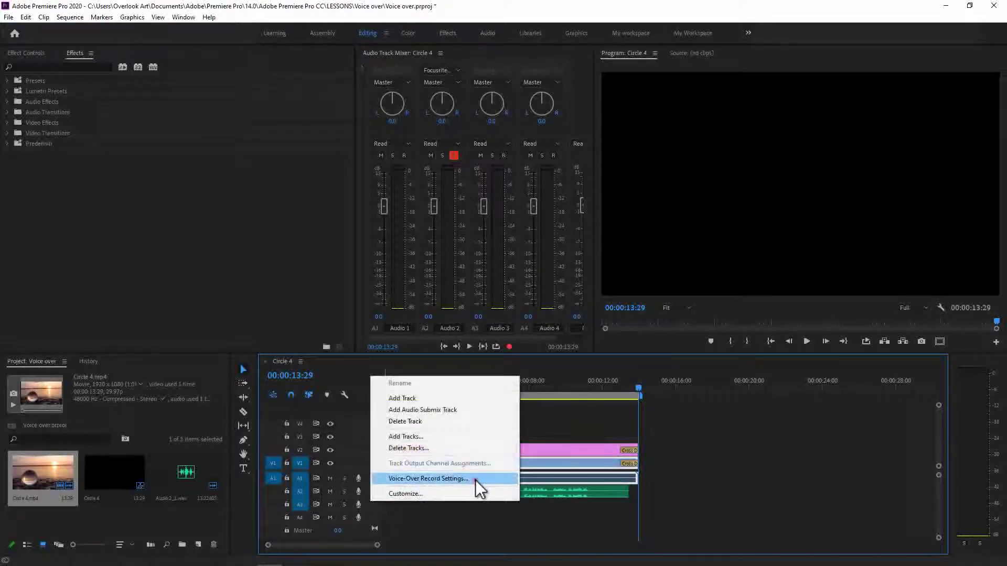
{"action": "left_click", "coordinate": [475, 480]}
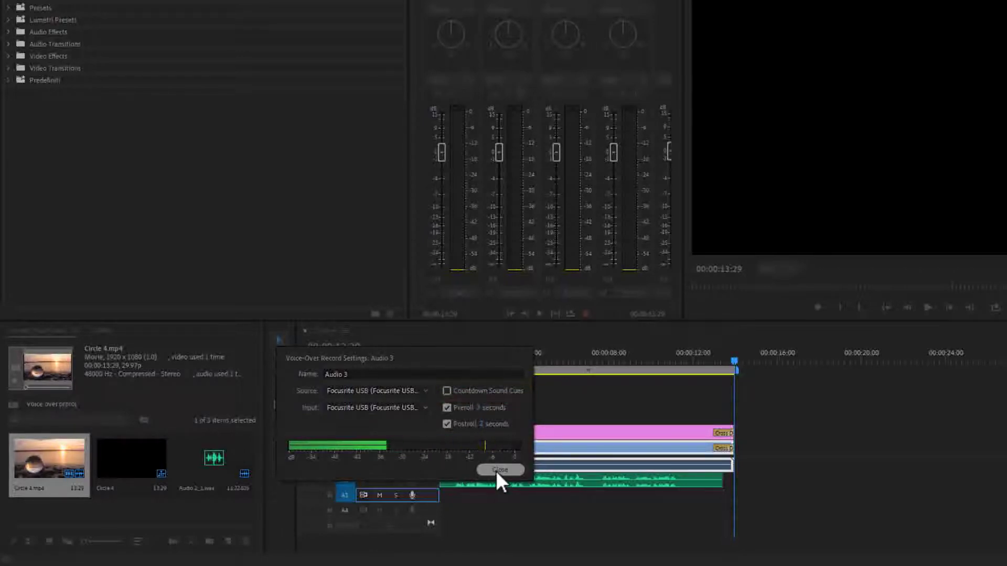
{"action": "left_click", "coordinate": [368, 375]}
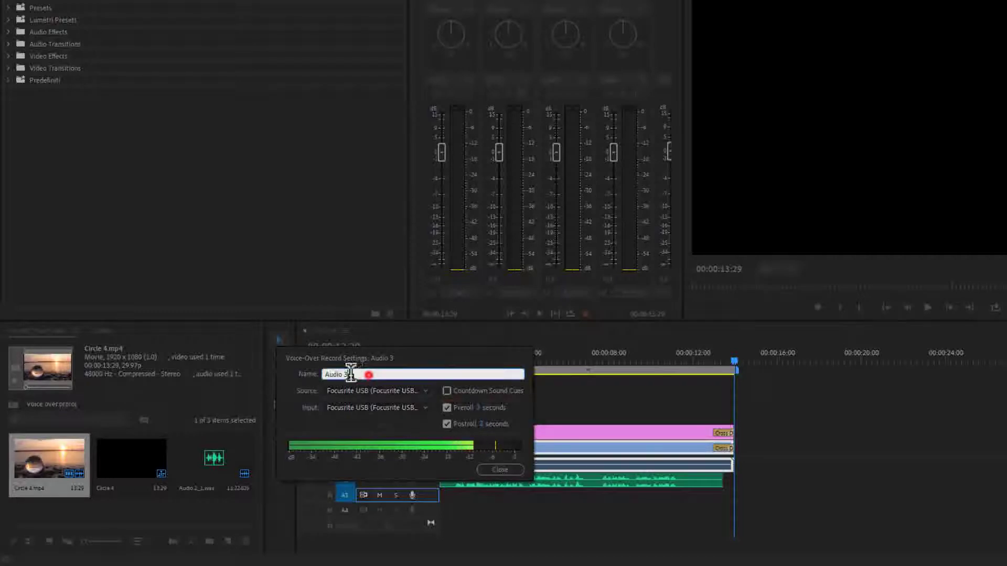
{"action": "left_click_drag", "start_coordinate": [351, 374], "coordinate": [298, 373]}
{"action": "type", "text": "V"}
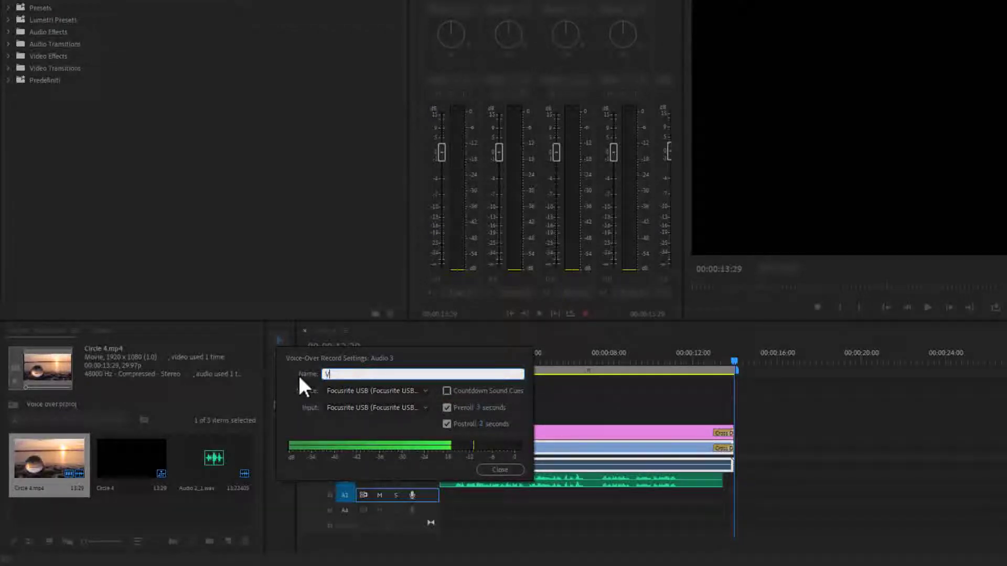
{"action": "type", "text": "oice Over"}
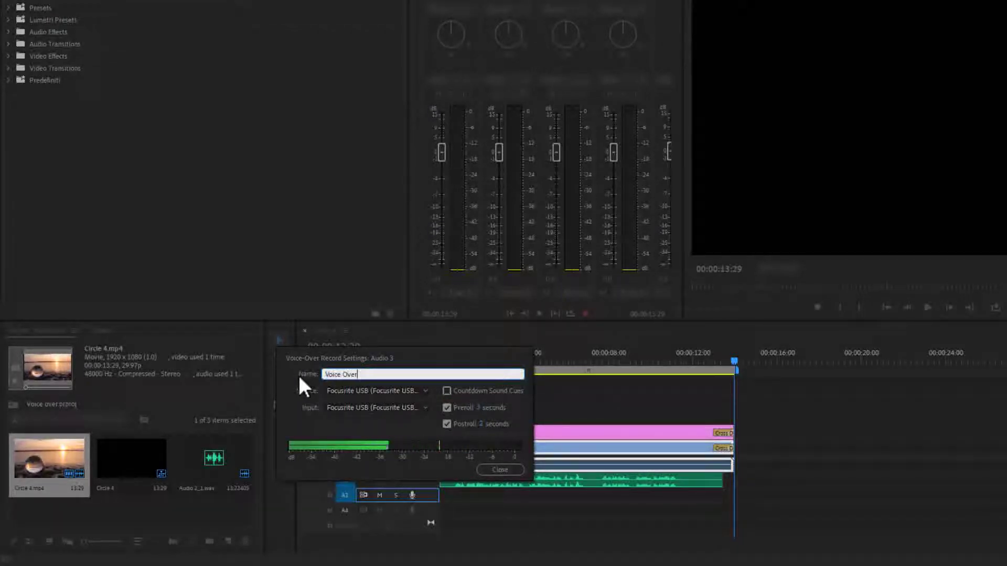
{"action": "left_click", "coordinate": [488, 469]}
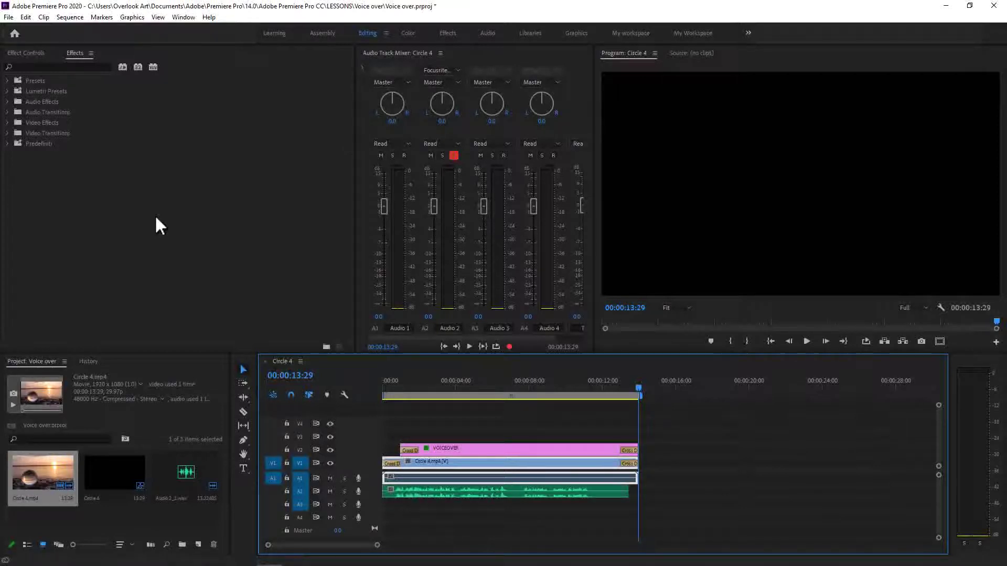
{"action": "left_click", "coordinate": [27, 14]}
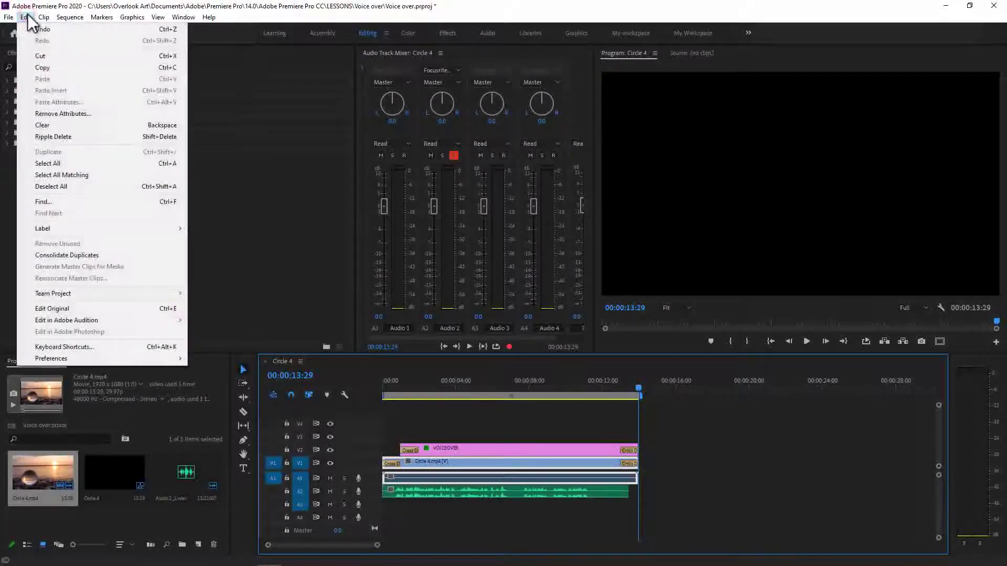
{"action": "mouse_move", "coordinate": [90, 360]}
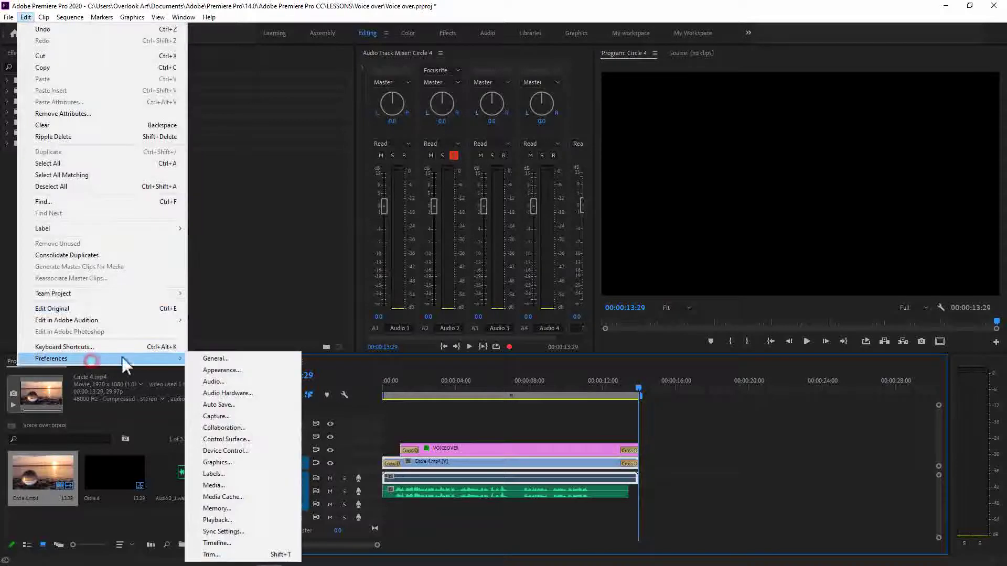
{"action": "left_click", "coordinate": [222, 384]}
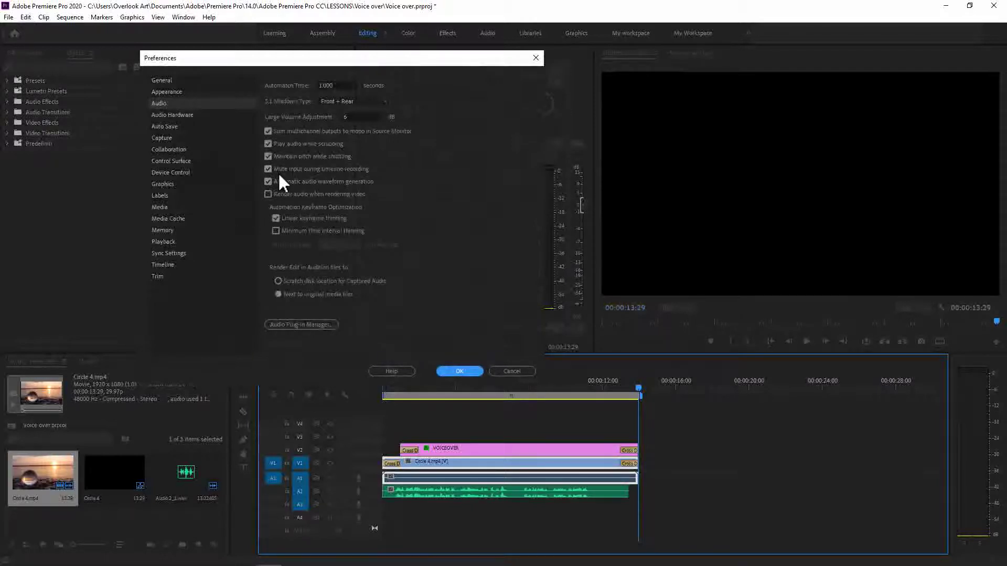
{"action": "left_click", "coordinate": [459, 371]}
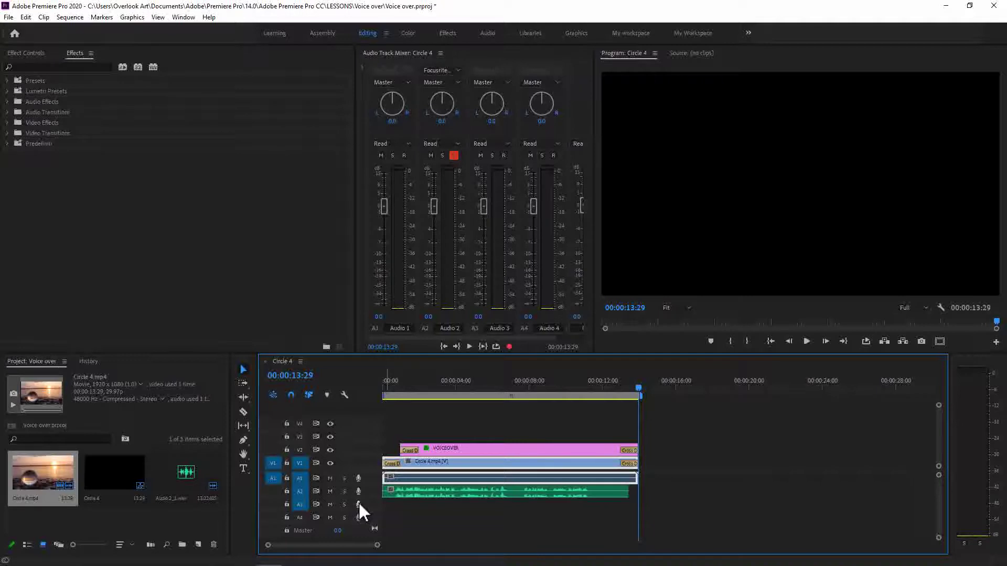
Record a Voice Over.wav take on A3, then show the Project panel in List View.
{"action": "left_click", "coordinate": [358, 503]}
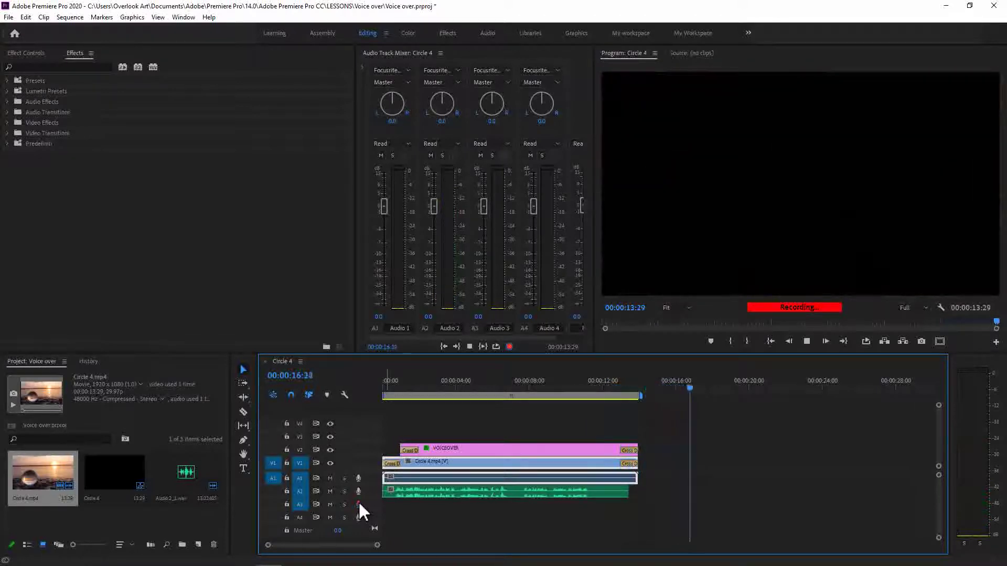
{"action": "left_click", "coordinate": [358, 501]}
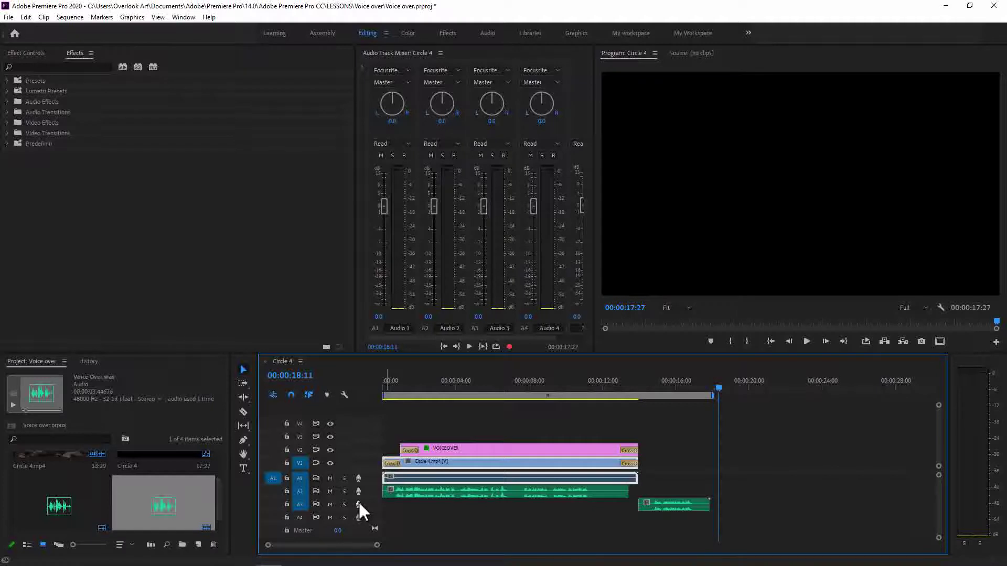
{"action": "left_click", "coordinate": [28, 543]}
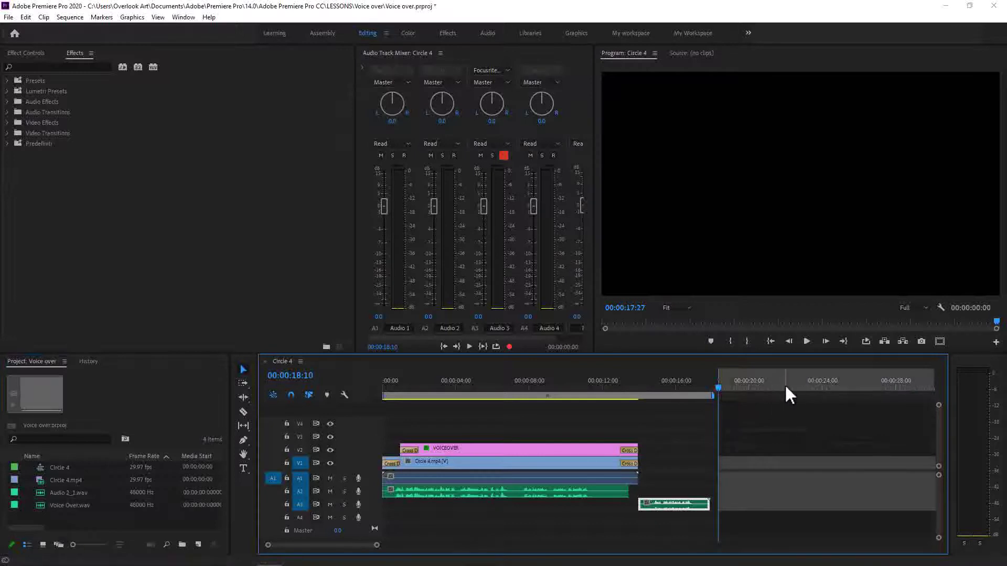
Place the playhead at about 15 seconds and start a voice-over recording on A4.
{"action": "left_click_drag", "start_coordinate": [785, 387], "coordinate": [798, 399]}
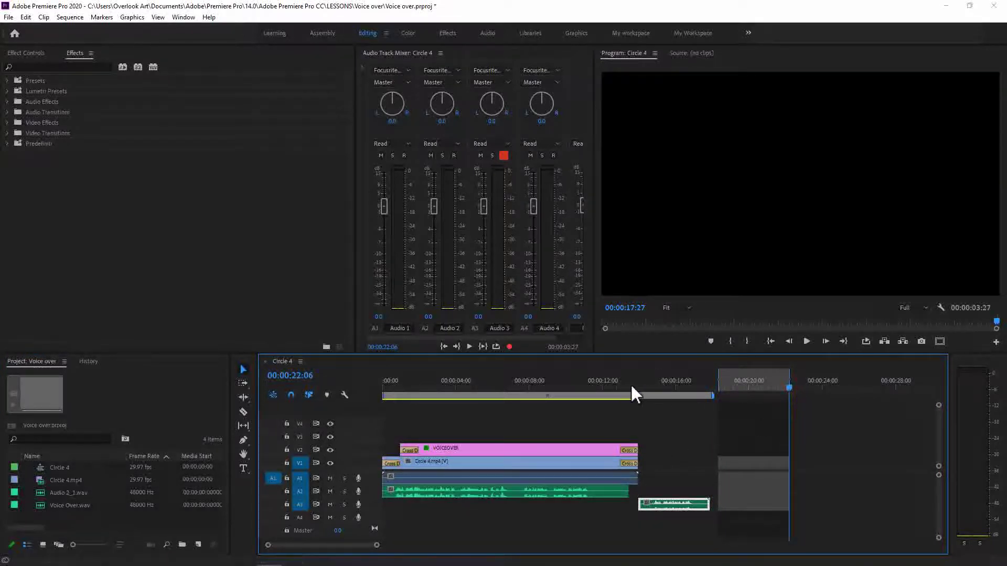
{"action": "left_click", "coordinate": [659, 388]}
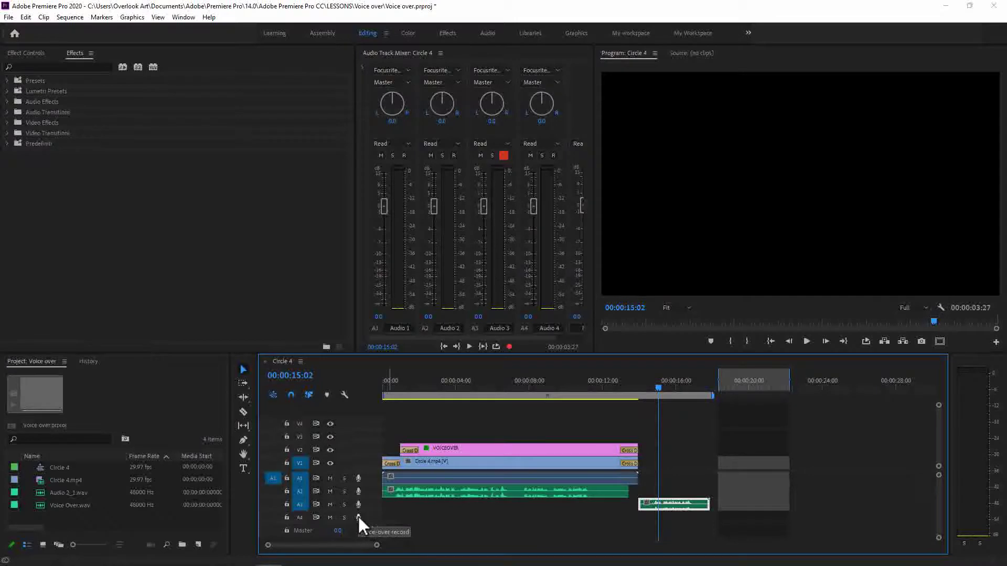
{"action": "left_click", "coordinate": [358, 518]}
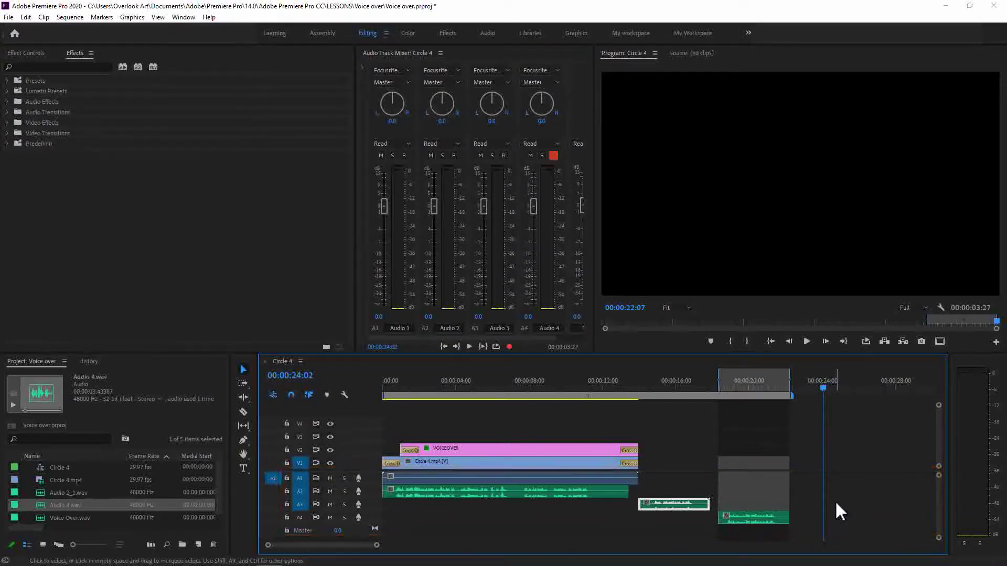
Play the Circle 4 sequence from 00:00:00:00 to hear the voice-overs over the sunset video.
{"action": "left_click", "coordinate": [388, 385]}
{"action": "key", "text": "space"}
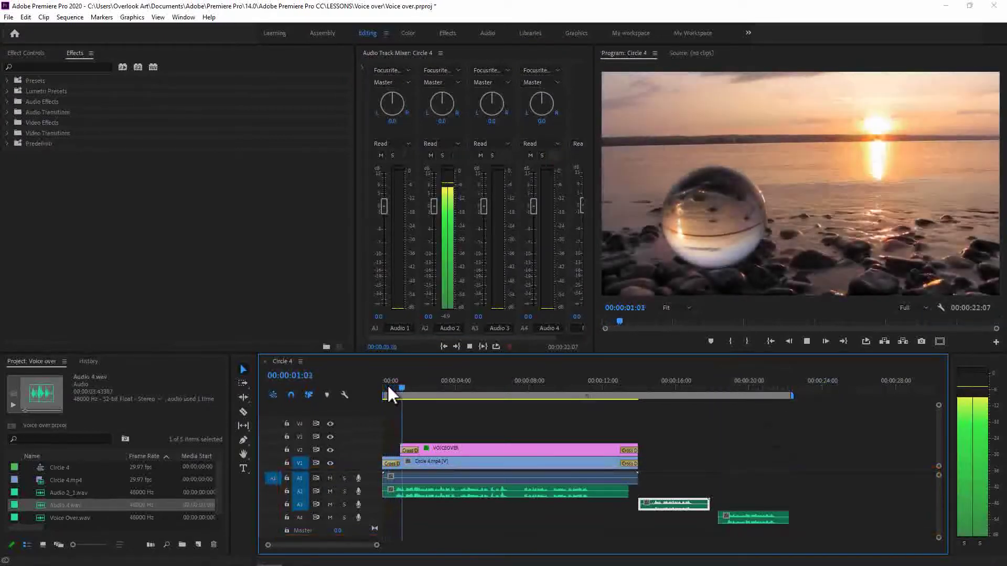